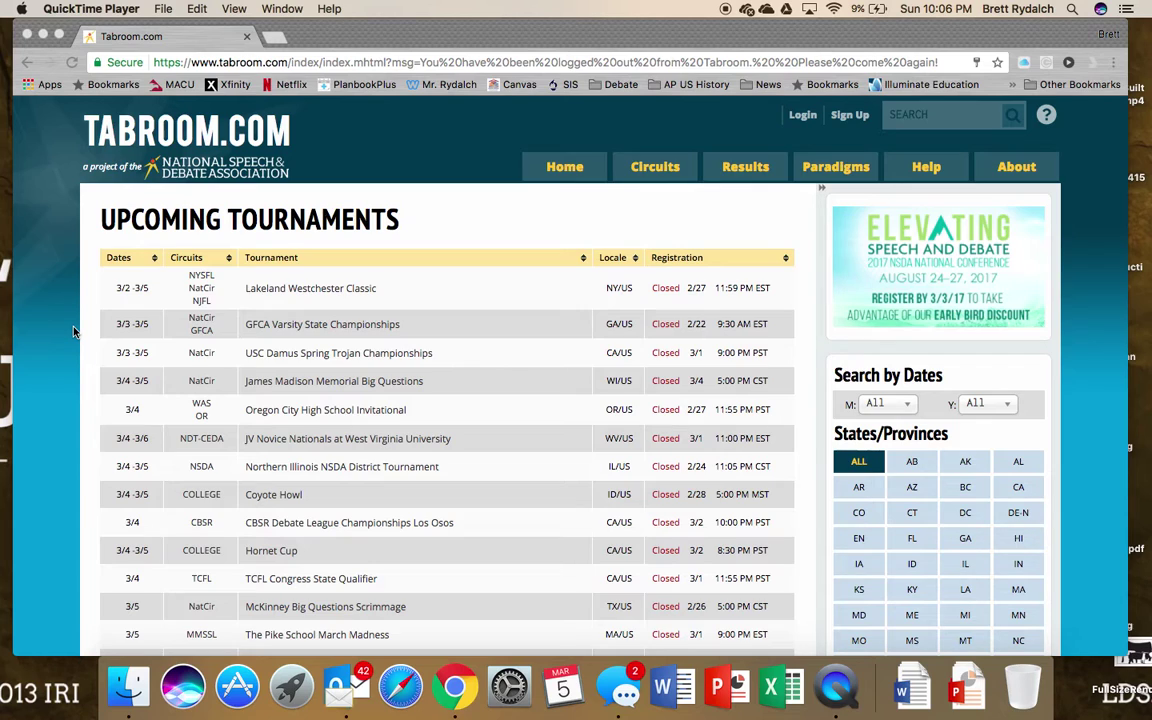
# - Read the Tabroom judging notice for room 122 in Messages, then close the main Messages window
pyautogui.click(621, 688)
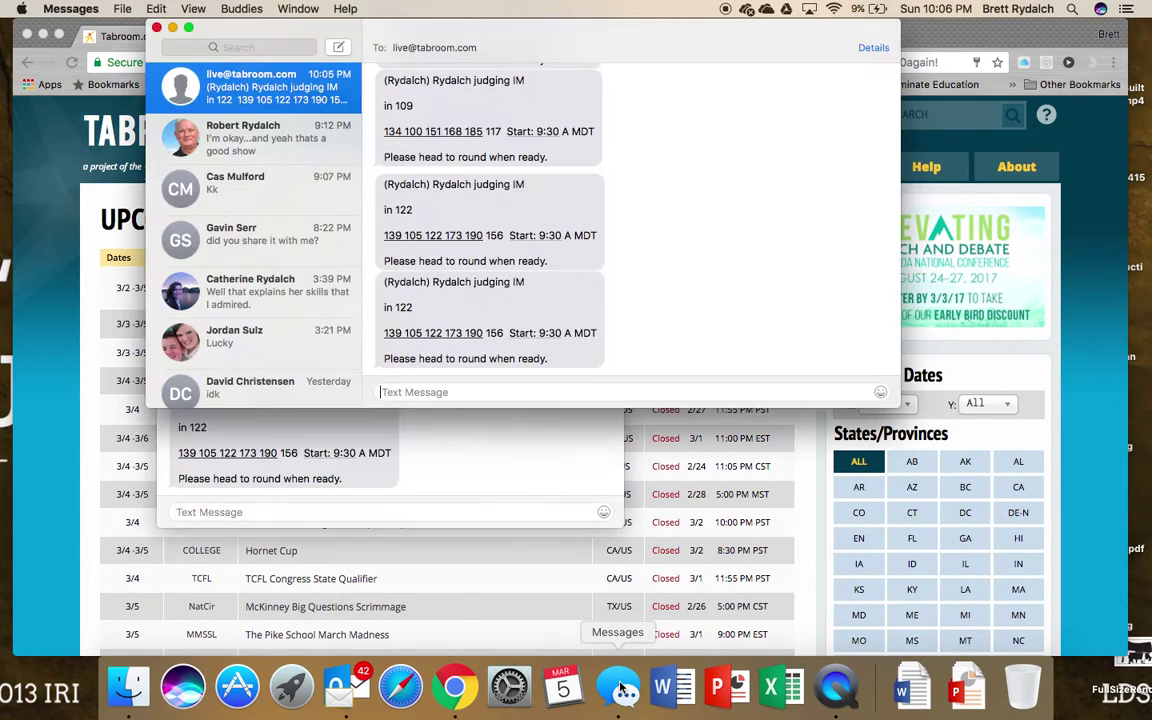
pyautogui.click(156, 30)
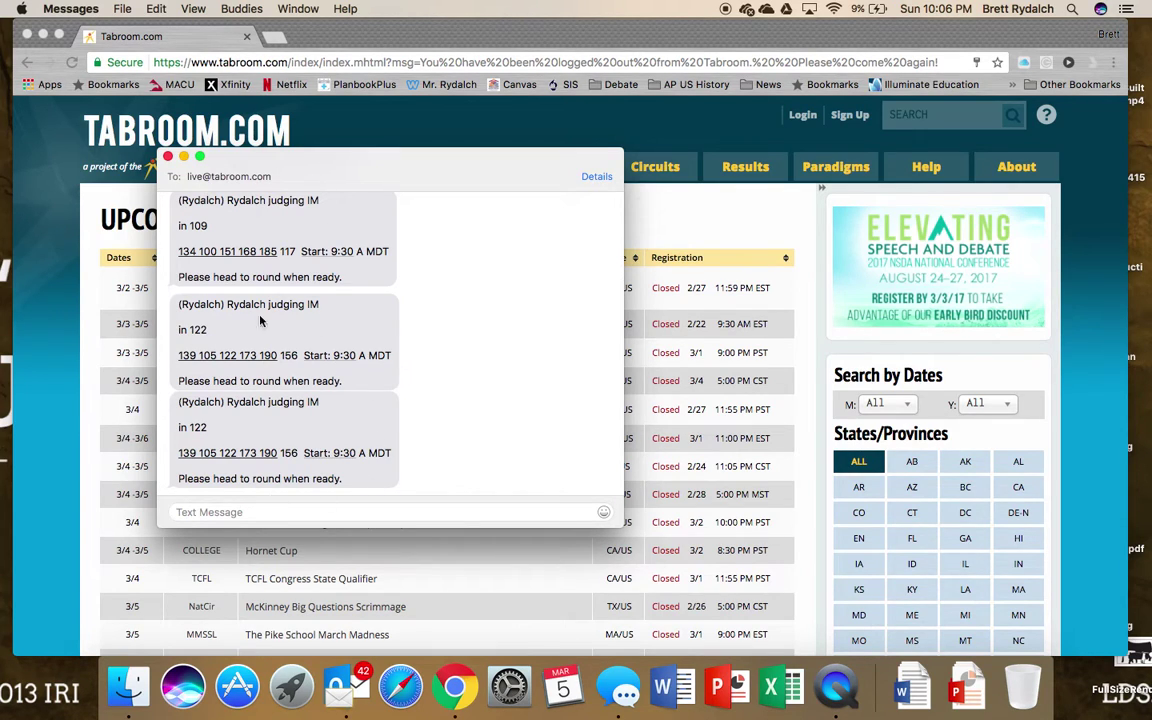
pyautogui.scroll(-2, 360, 470)
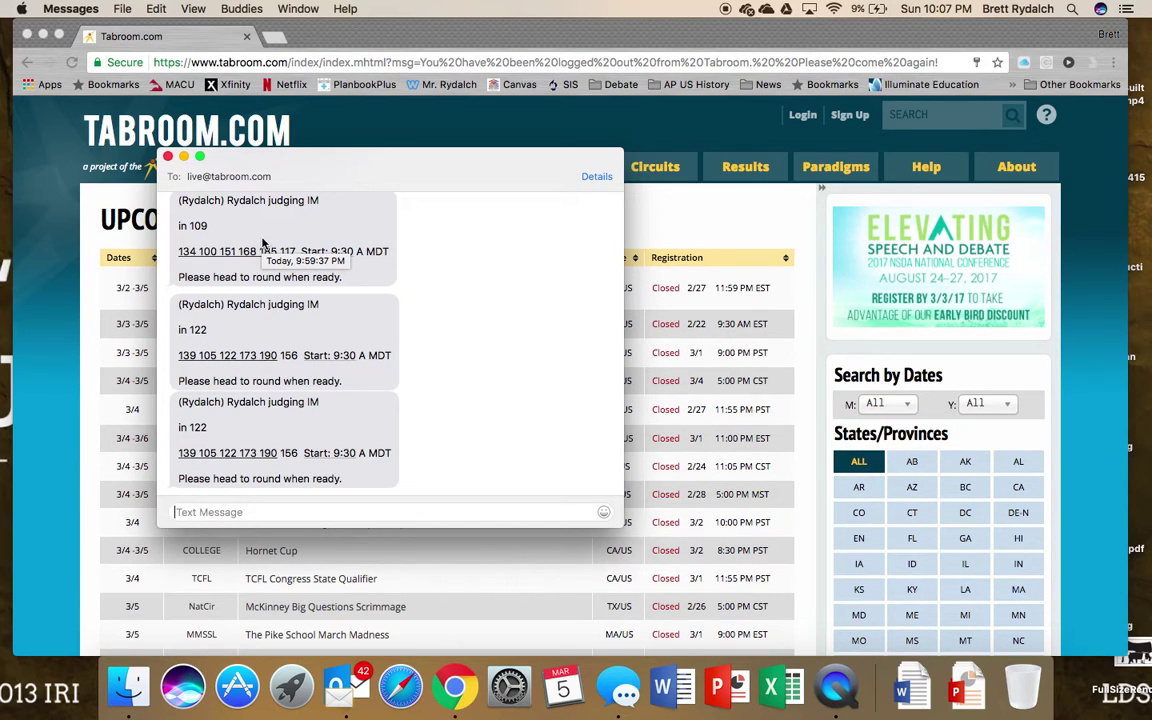
# - Close the remaining conversation window and bring up Tabroom's login form
pyautogui.click(168, 157)
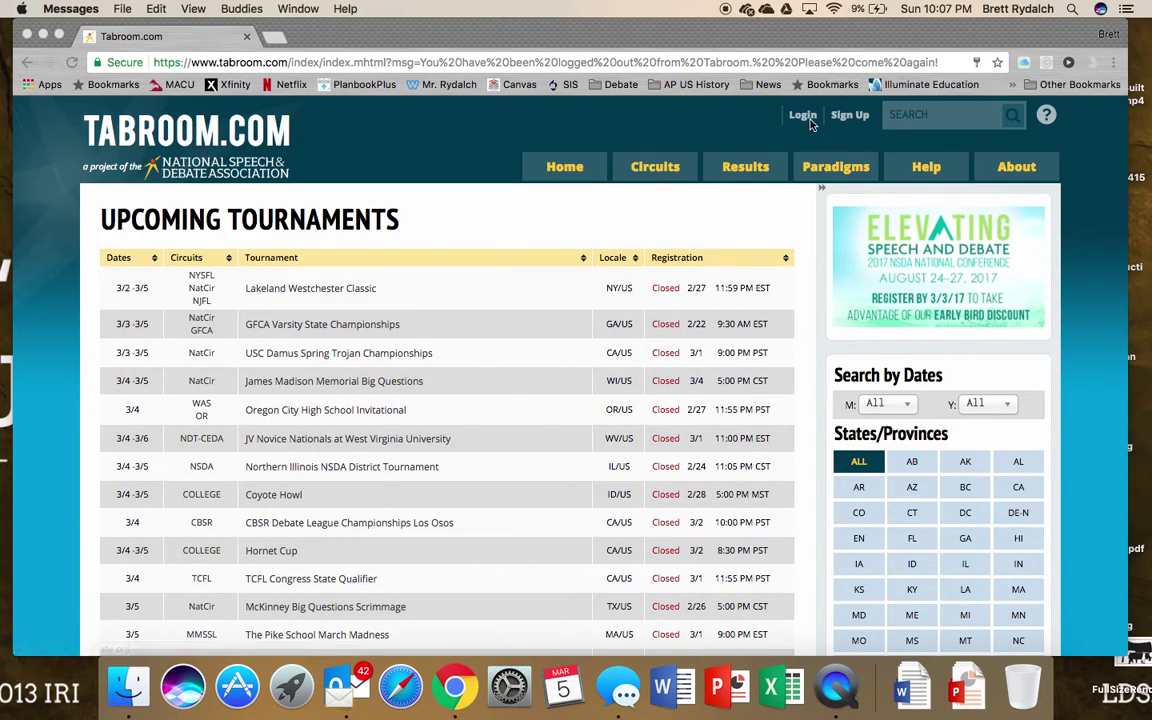
pyautogui.click(812, 122)
pyautogui.click(803, 115)
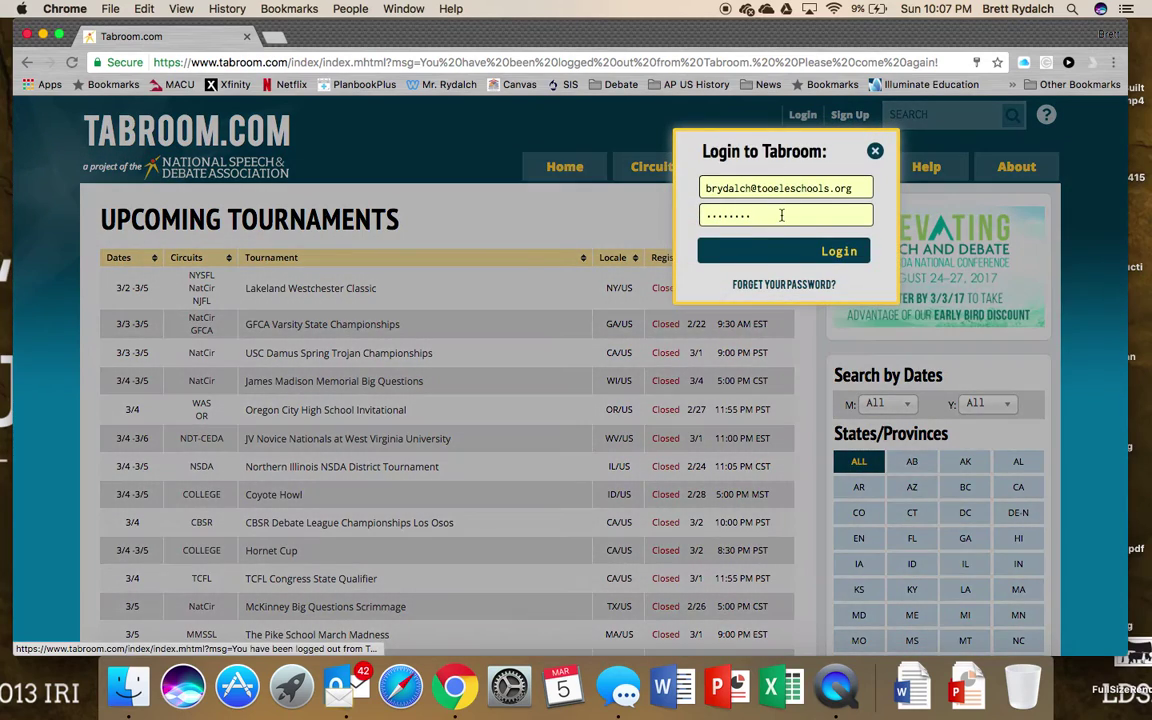
# - Sign in with the judge's other saved account email and its password
pyautogui.click(856, 188)
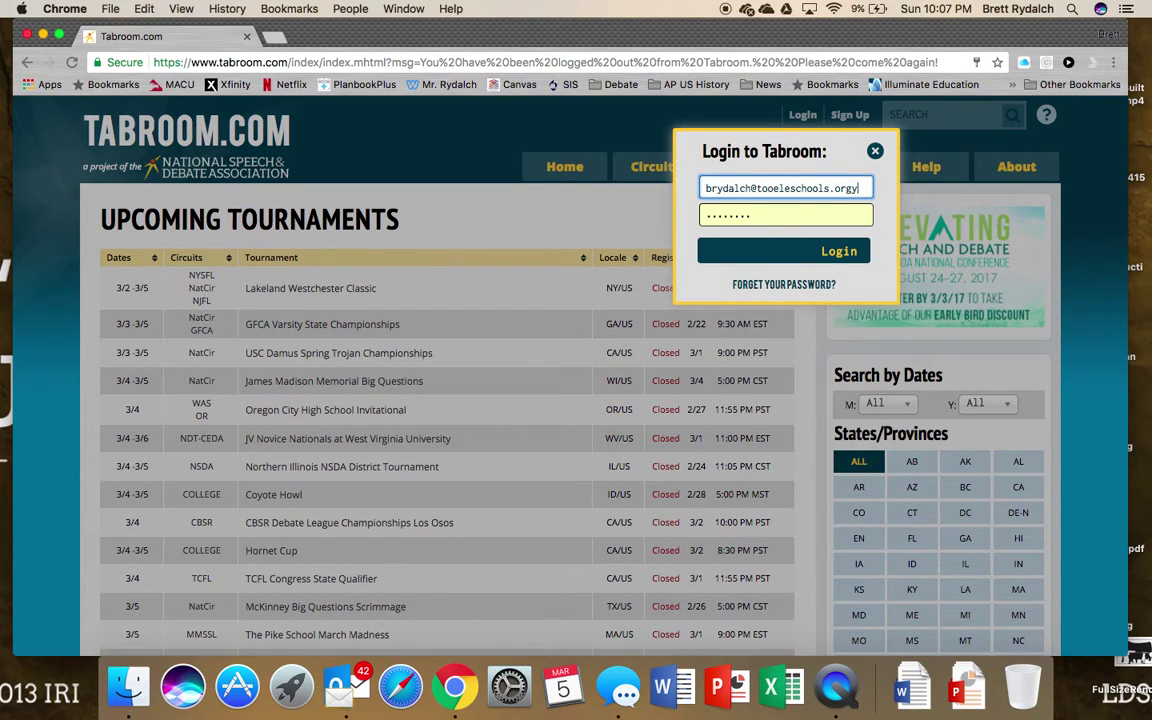
pyautogui.press('BackSpace')
pyautogui.press('BackSpace')
pyautogui.press('BackSpace')
pyautogui.press('BackSpace')
pyautogui.press('BackSpace')
pyautogui.press('BackSpace')
pyautogui.press('BackSpace')
pyautogui.press('BackSpace')
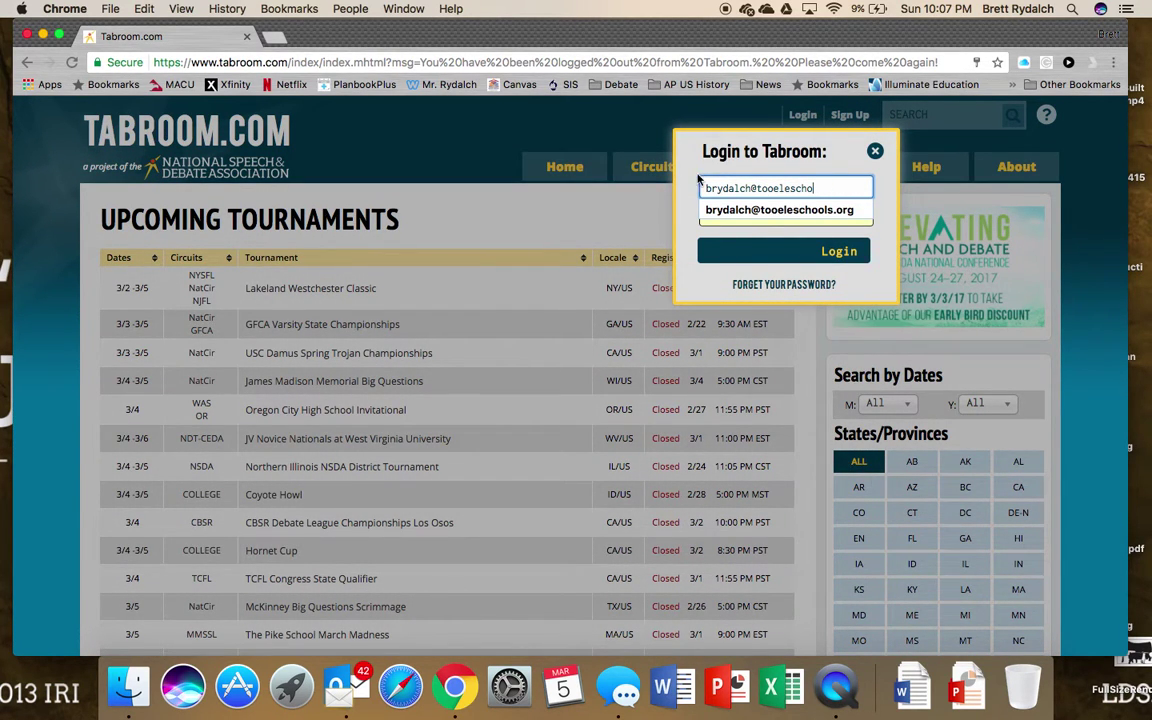
pyautogui.press('super+a')
pyautogui.write('rydalch')
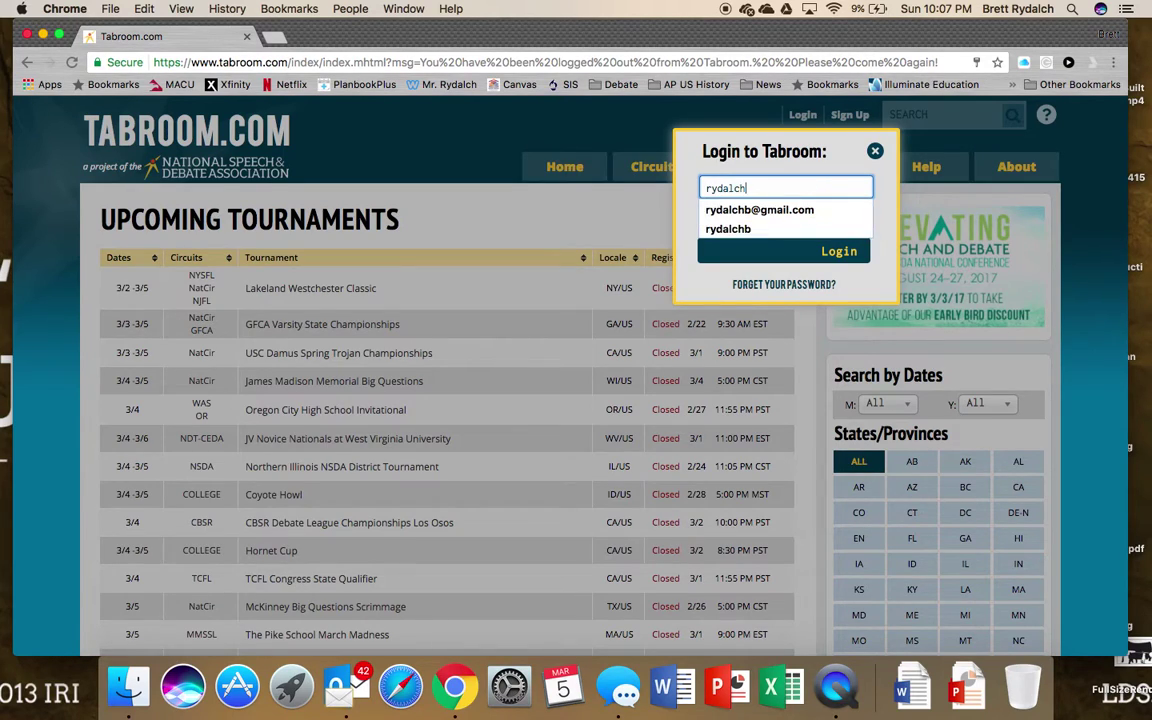
pyautogui.press('Down')
pyautogui.press('Return')
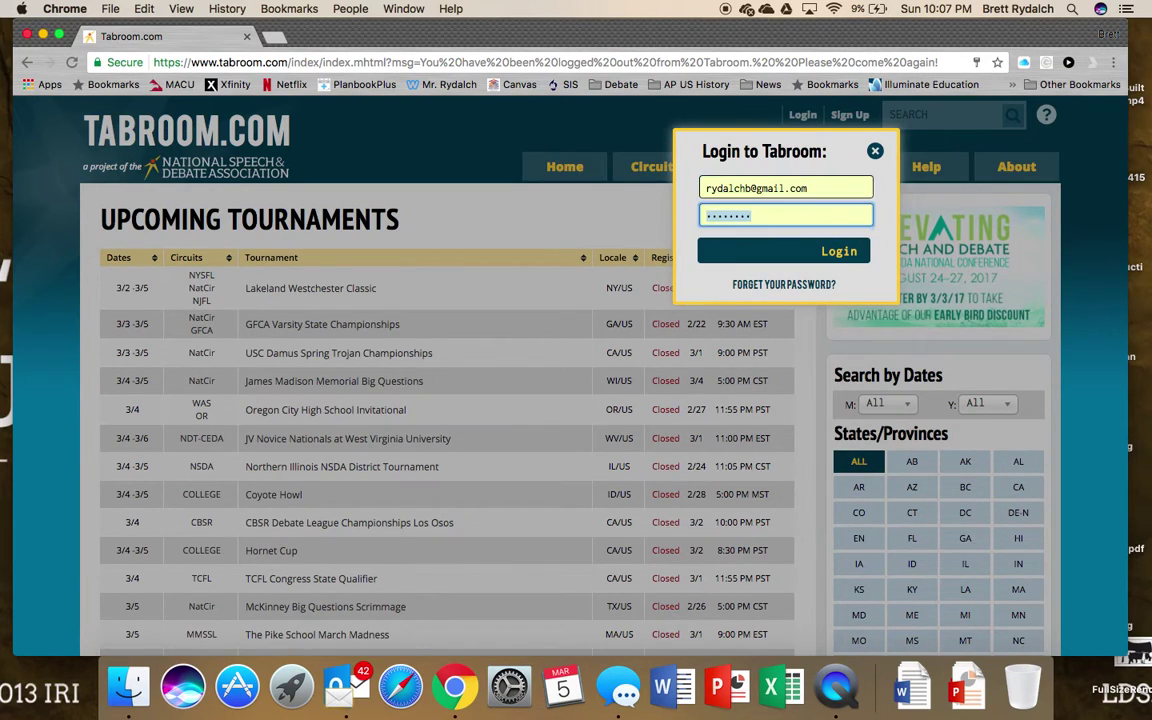
pyautogui.write('********')
pyautogui.click(749, 252)
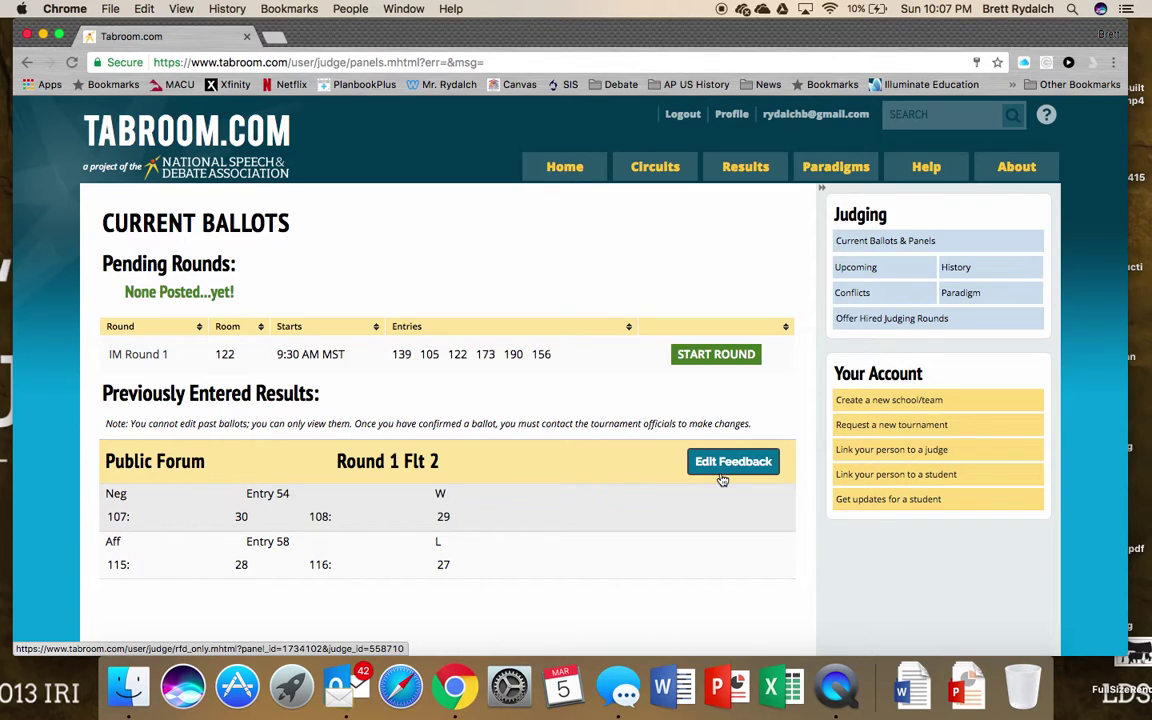
pyautogui.click(721, 476)
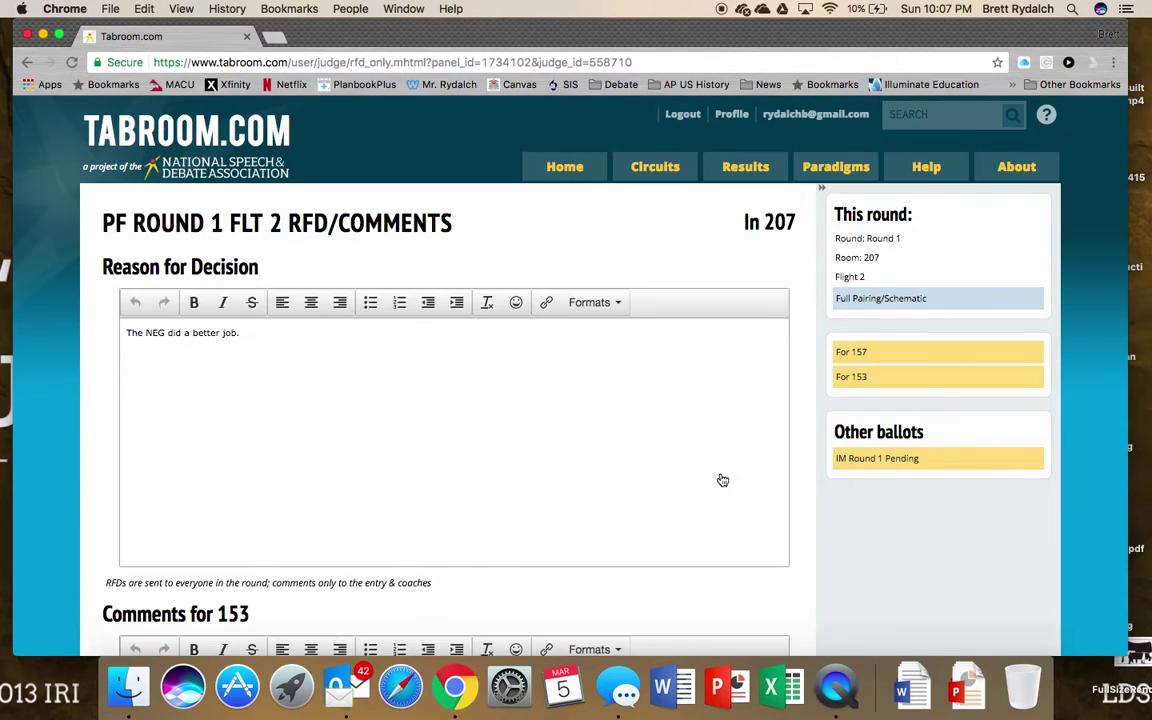
pyautogui.scroll(-5, 722, 480)
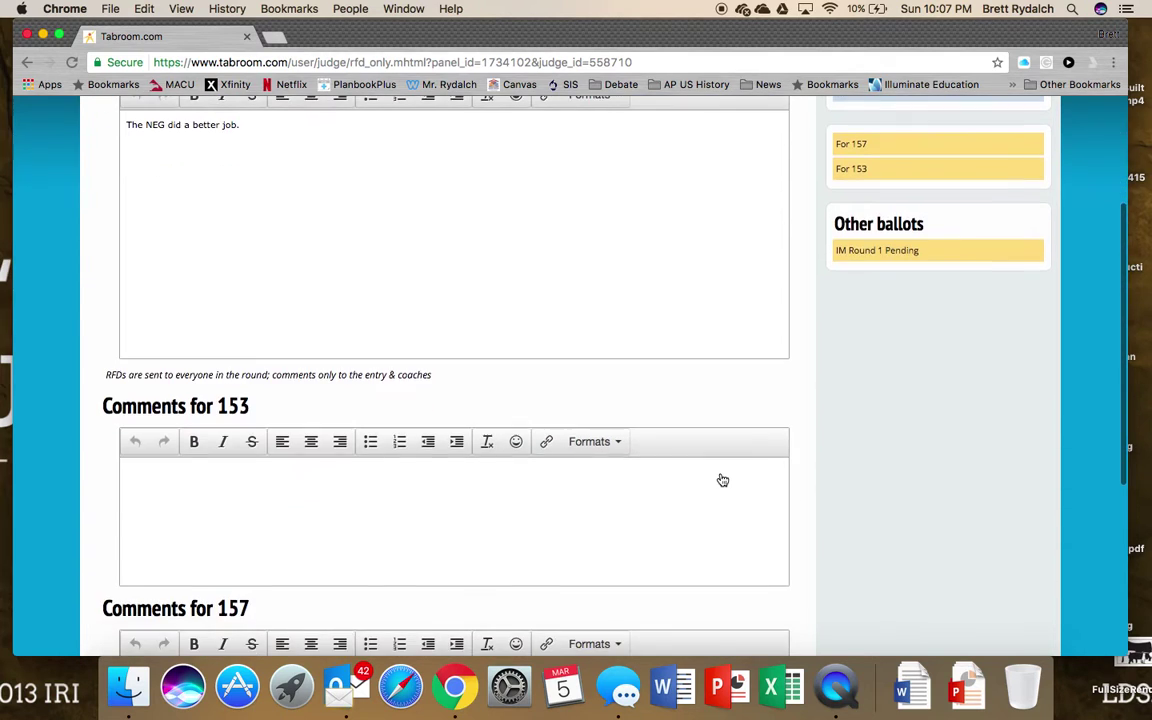
pyautogui.scroll(5, 634, 488)
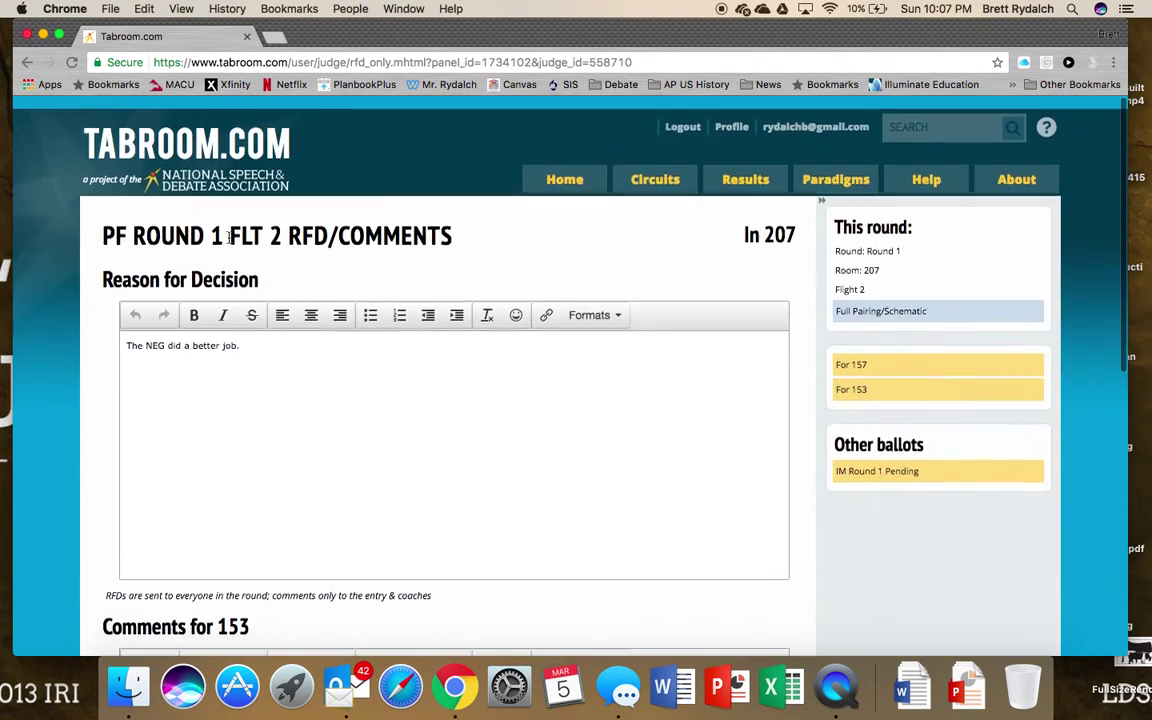
pyautogui.click(25, 63)
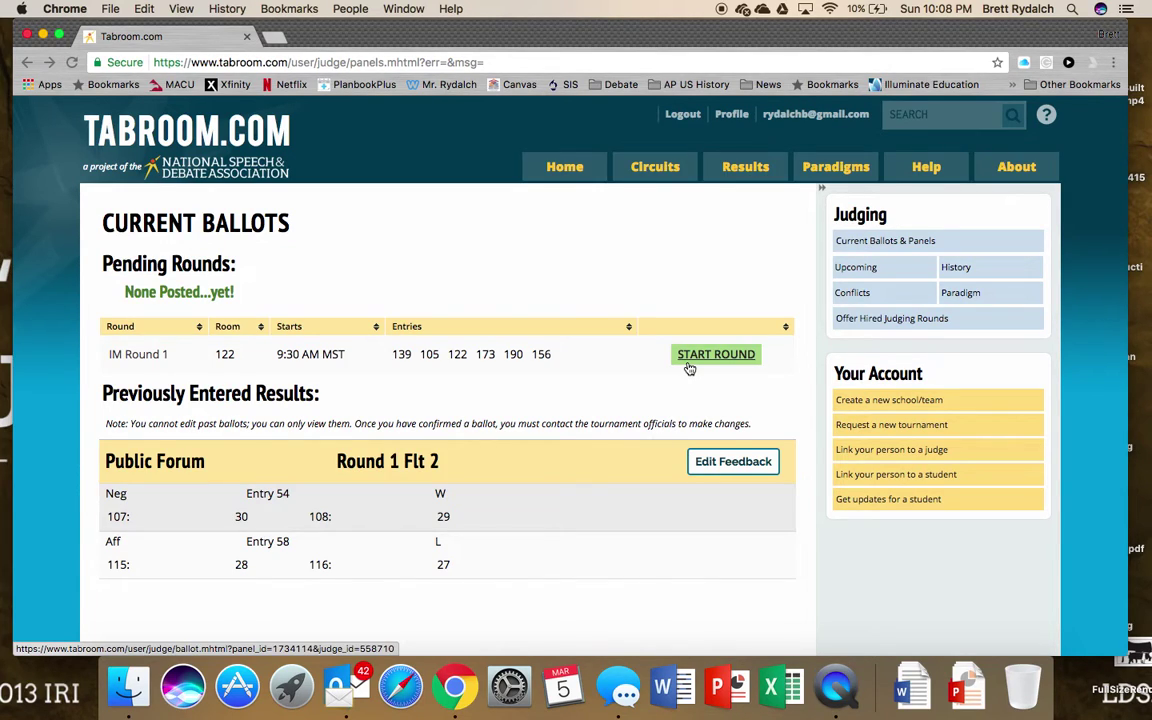
# - Start the IM Round 1 ballot and rank entry 139 first and entry 105 second
pyautogui.click(689, 369)
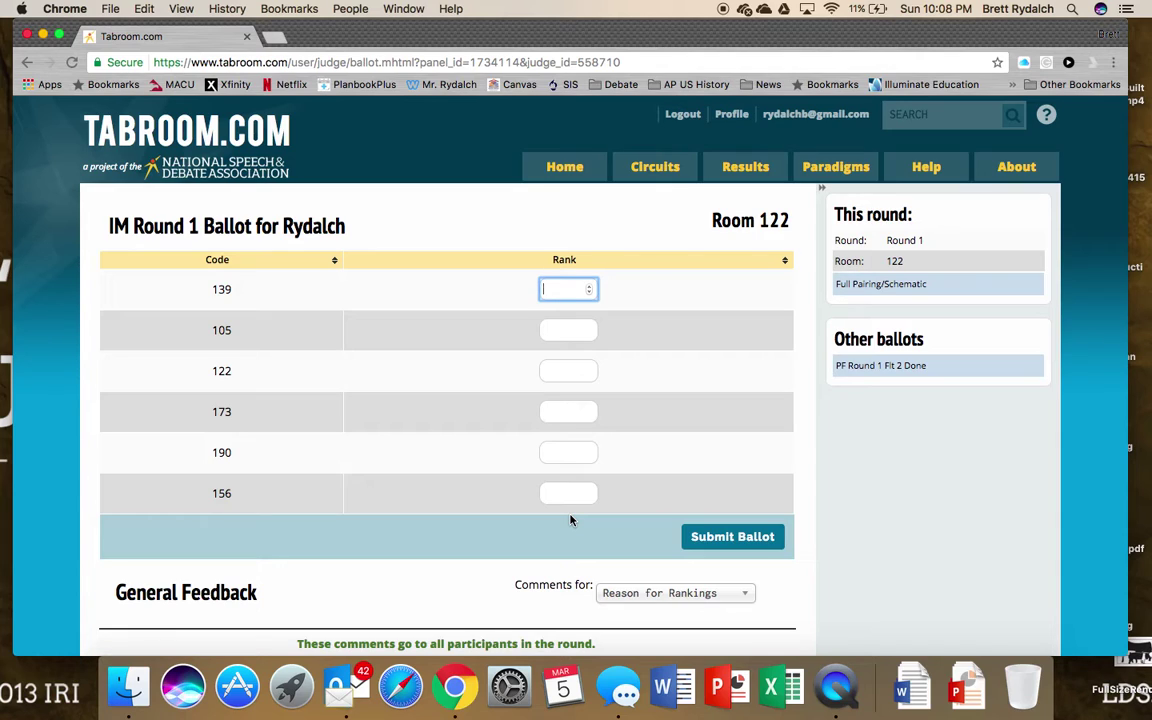
pyautogui.write('1')
pyautogui.press('Tab')
pyautogui.write('3')
pyautogui.press('BackSpace')
pyautogui.press('Tab')
pyautogui.write('2')
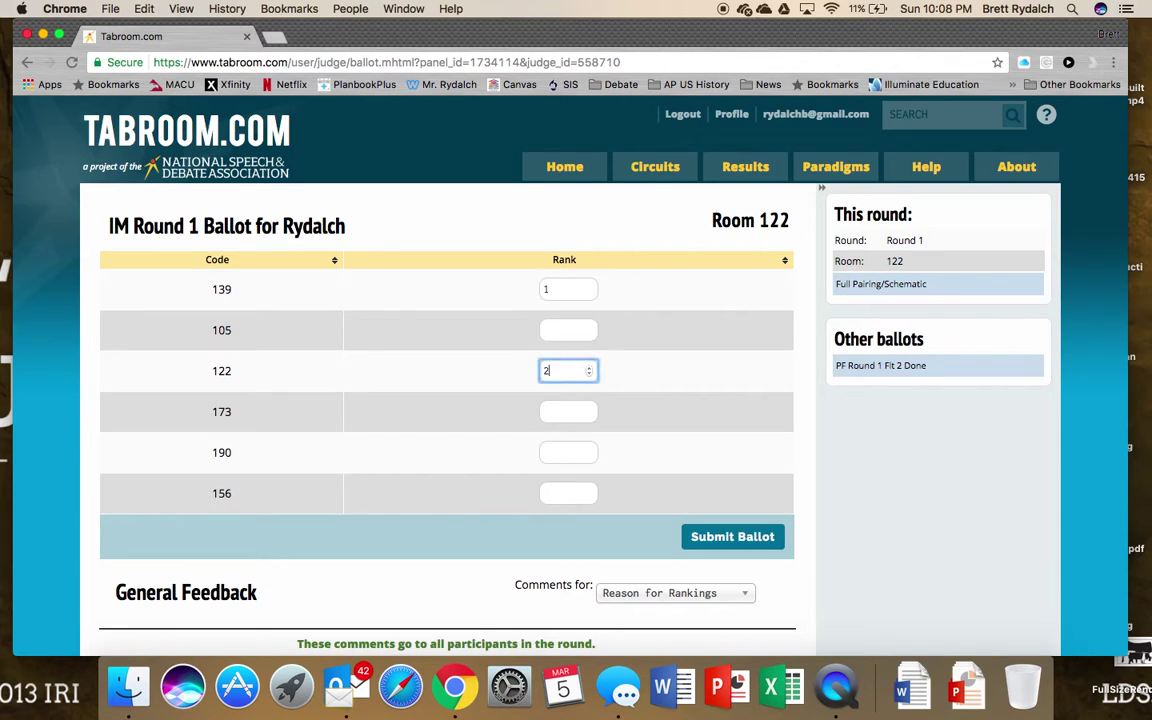
pyautogui.press('BackSpace')
pyautogui.hotkey('shift', 'Tab')
pyautogui.write('2')
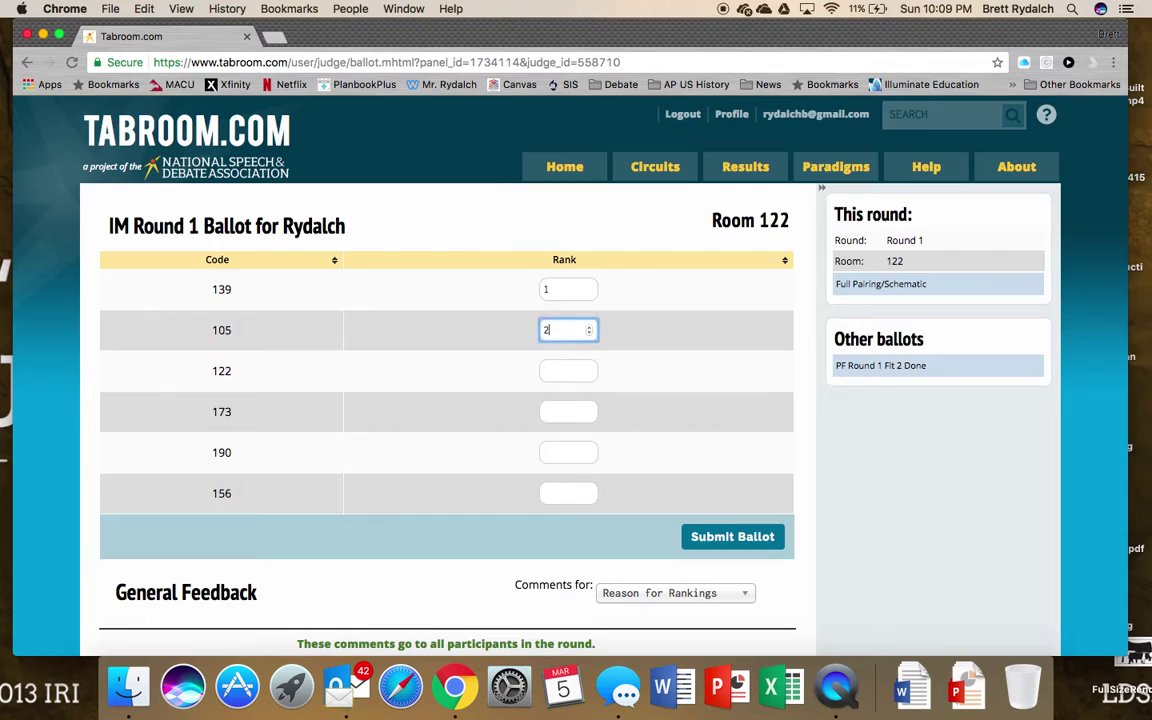
pyautogui.press('Tab')
# - Rank entries 122, 173 and 190 as 3, 4 and 5
pyautogui.write('3')
pyautogui.press('Tab')
pyautogui.write('4')
pyautogui.press('Tab')
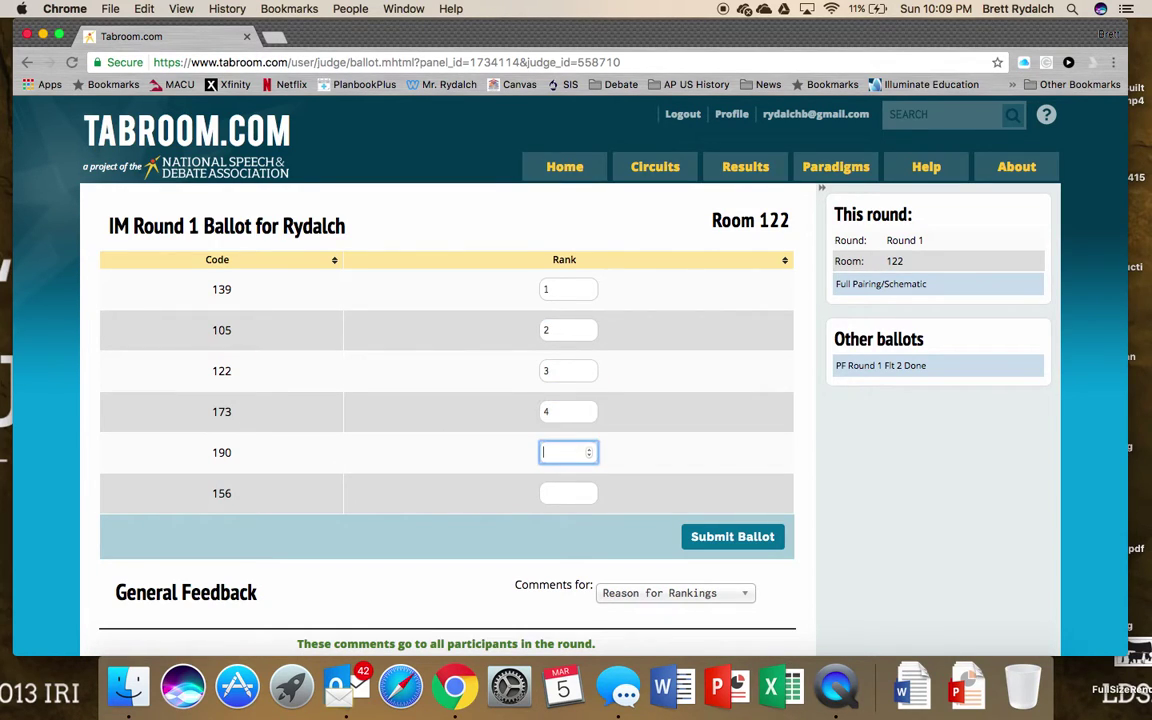
pyautogui.write('5')
pyautogui.press('Tab')
# - Rank entry 156 sixth and comment 'You did a great job.' for entry 139
pyautogui.write('6')
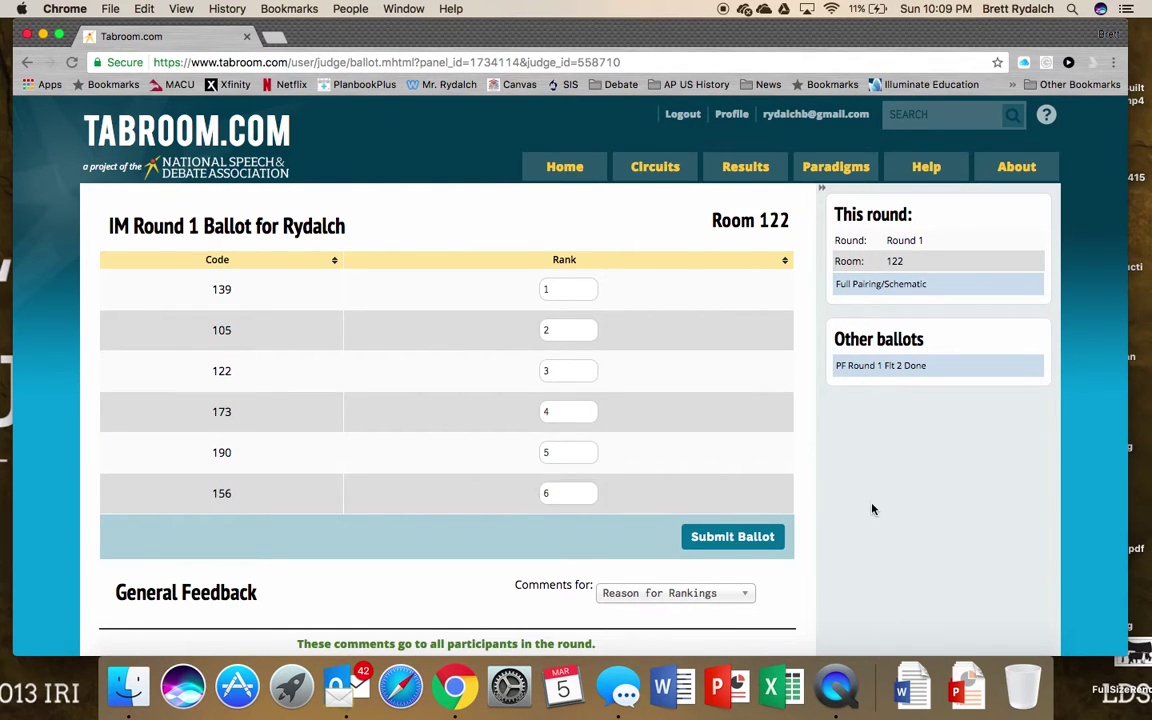
pyautogui.scroll(-5, 871, 507)
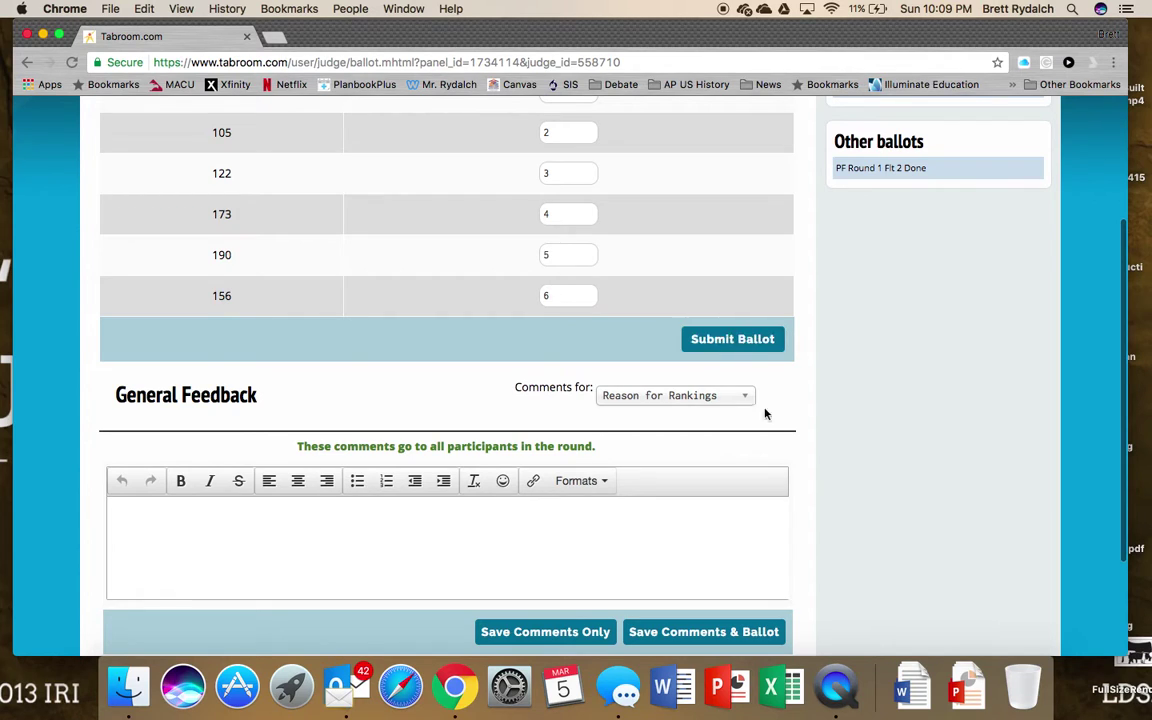
pyautogui.scroll(-3, 813, 491)
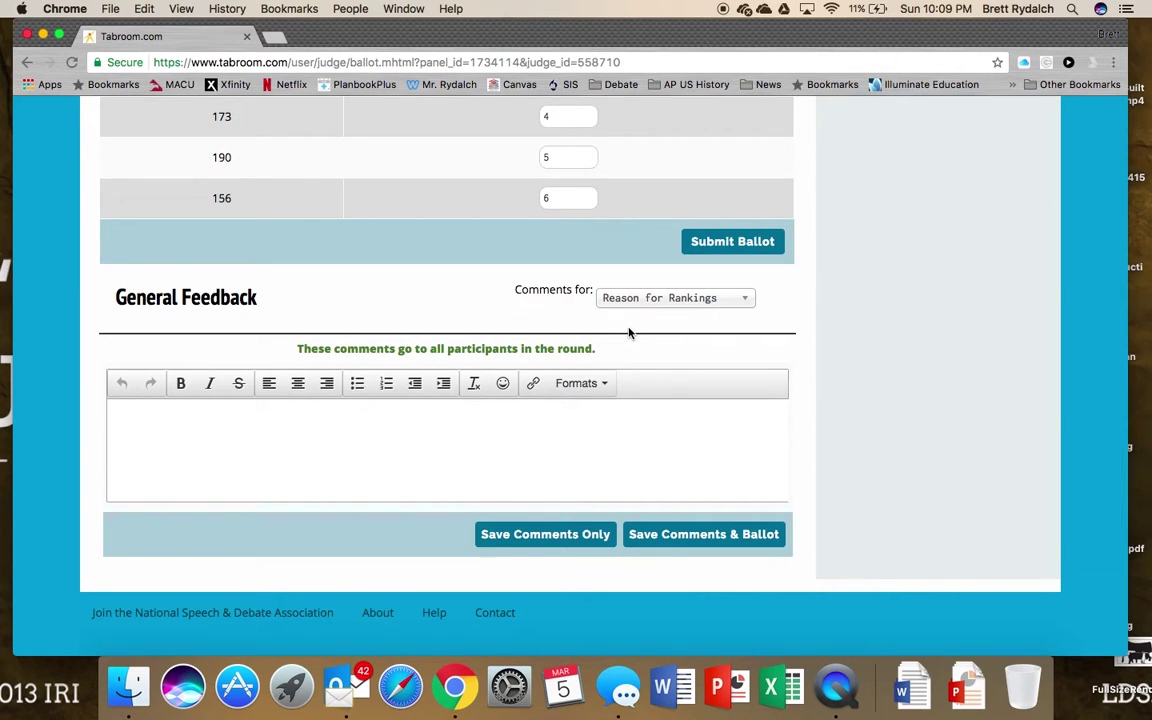
pyautogui.click(642, 299)
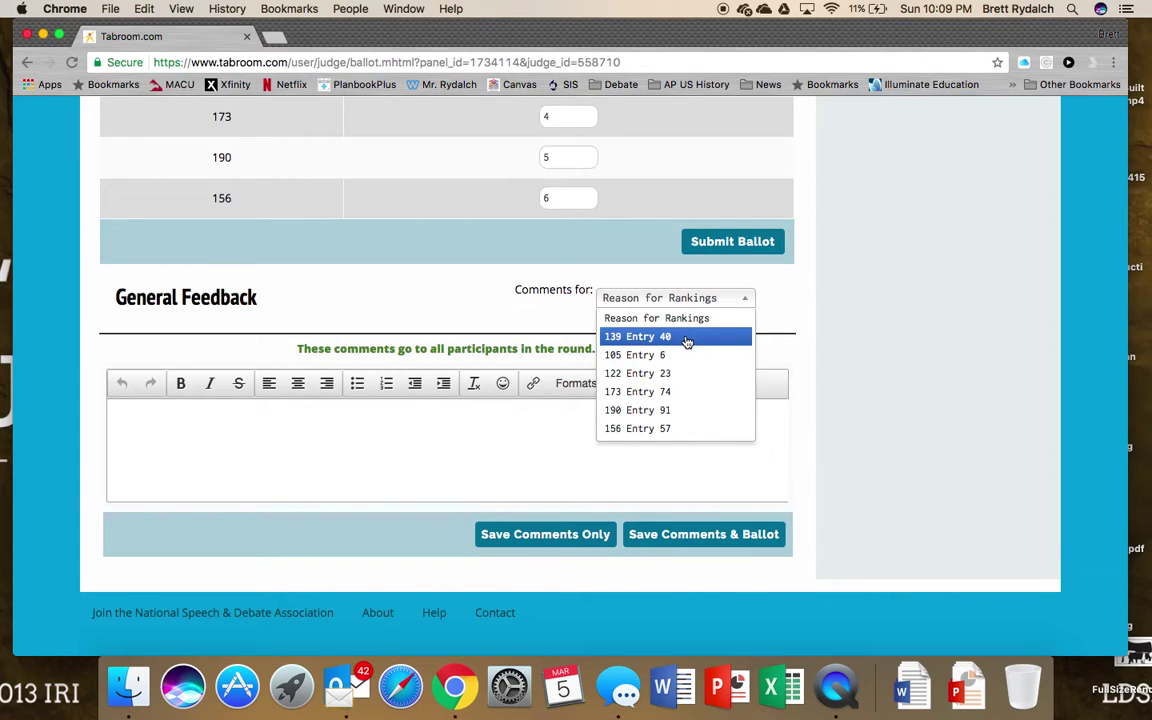
pyautogui.click(686, 340)
pyautogui.click(474, 482)
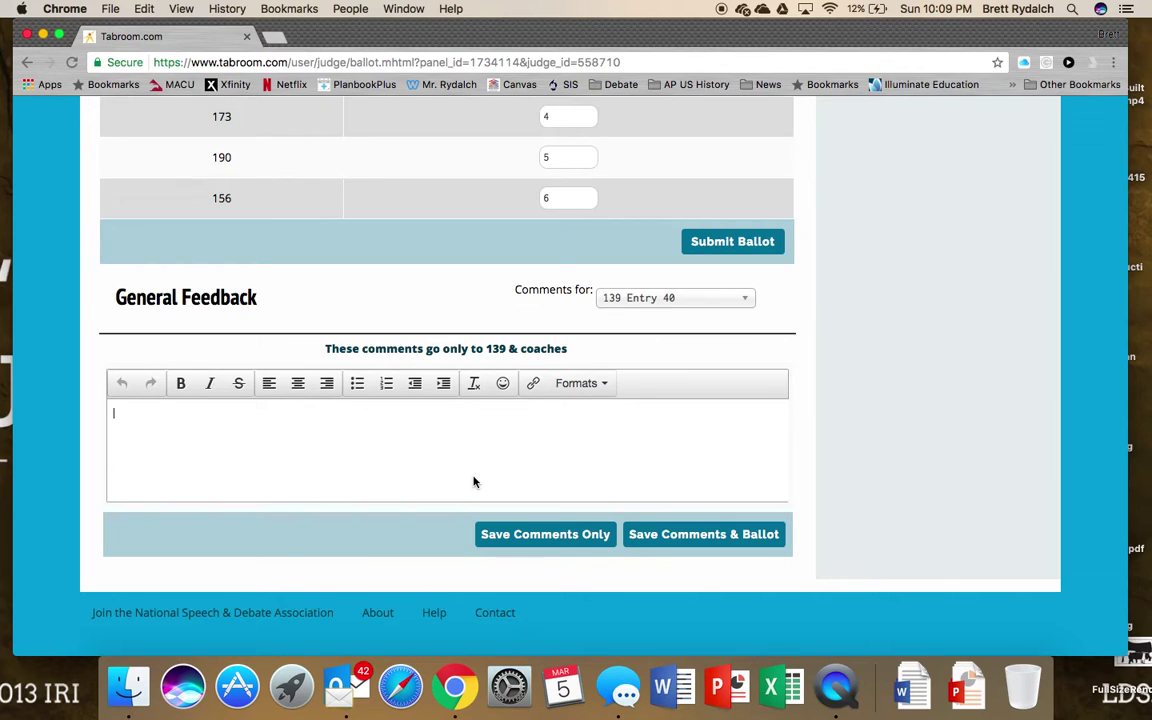
pyautogui.write('You did a great job.')
# - Switch comments to entry 105 and write 'Your speech was not long enough.'
pyautogui.scroll(5, 716, 380)
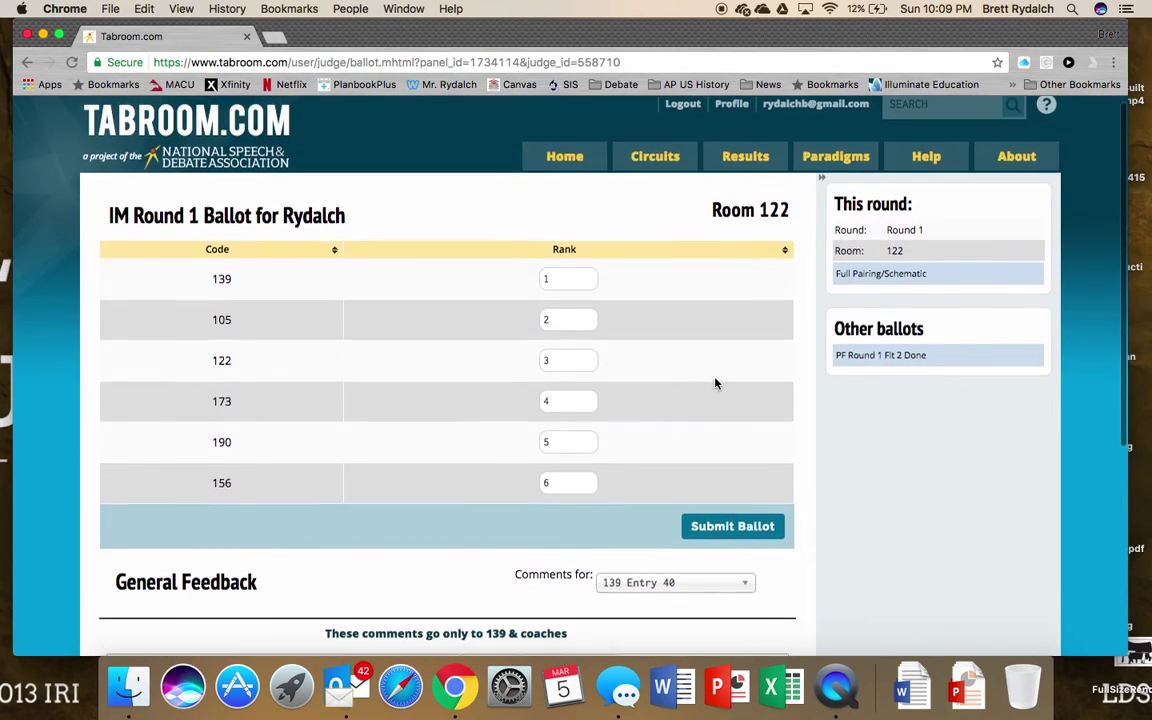
pyautogui.scroll(-5, 663, 265)
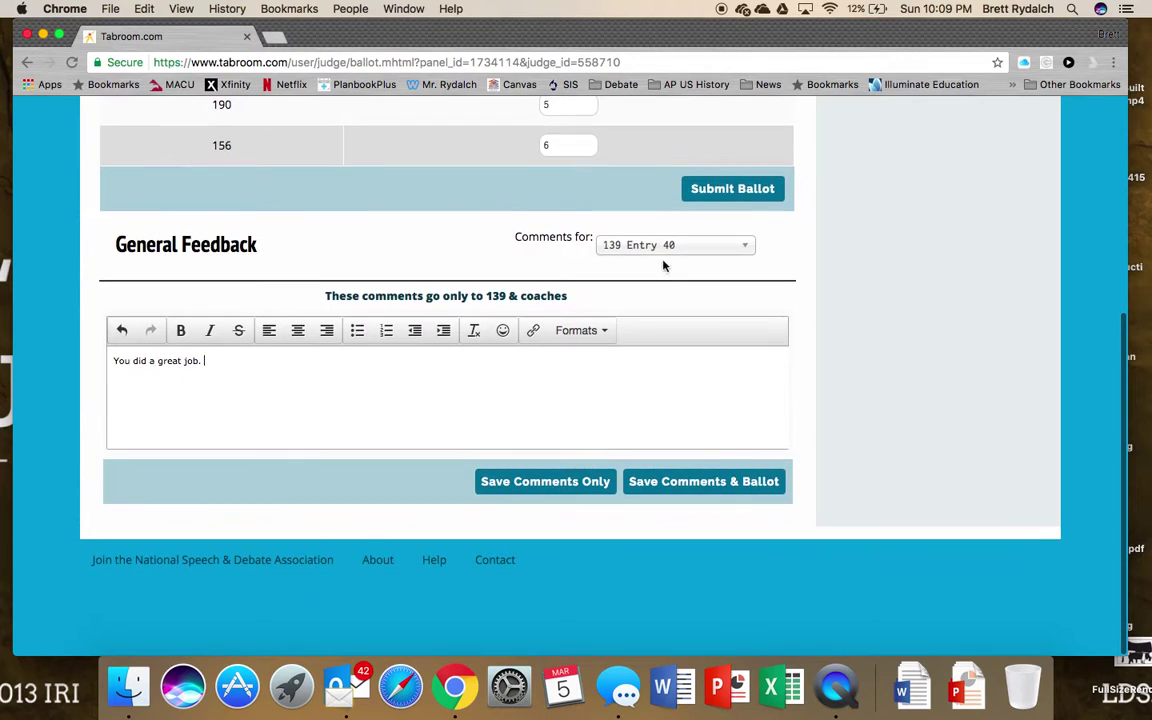
pyautogui.click(660, 247)
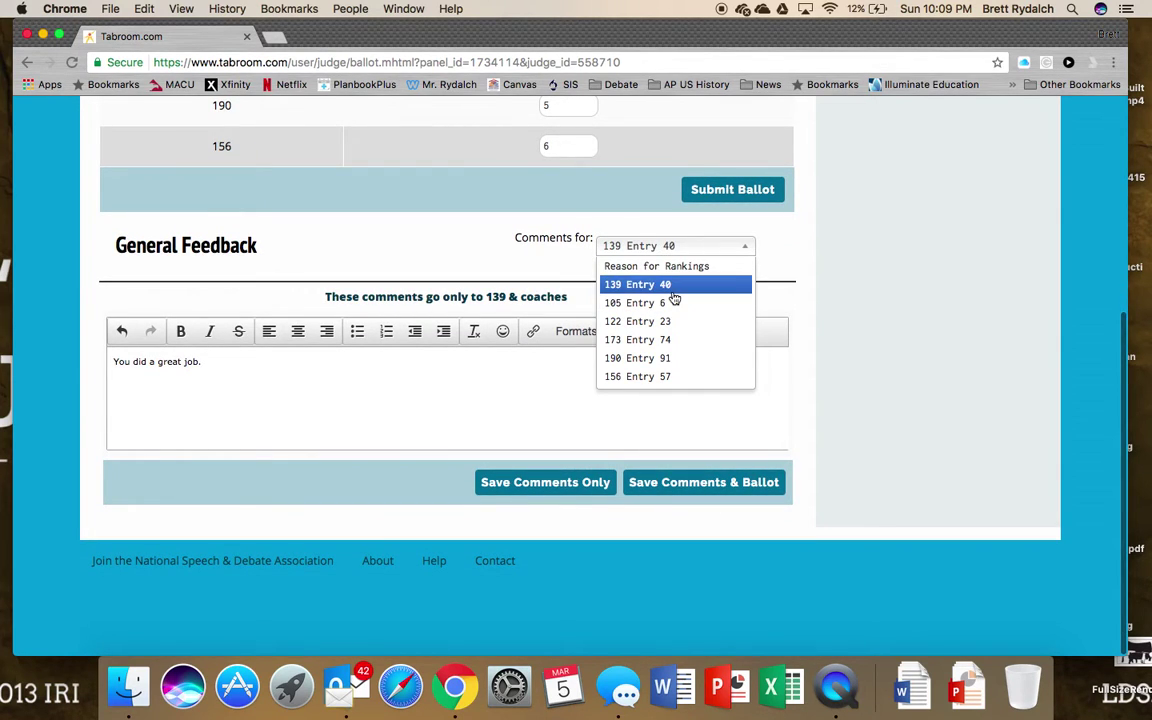
pyautogui.click(674, 302)
pyautogui.scroll(5, 750, 320)
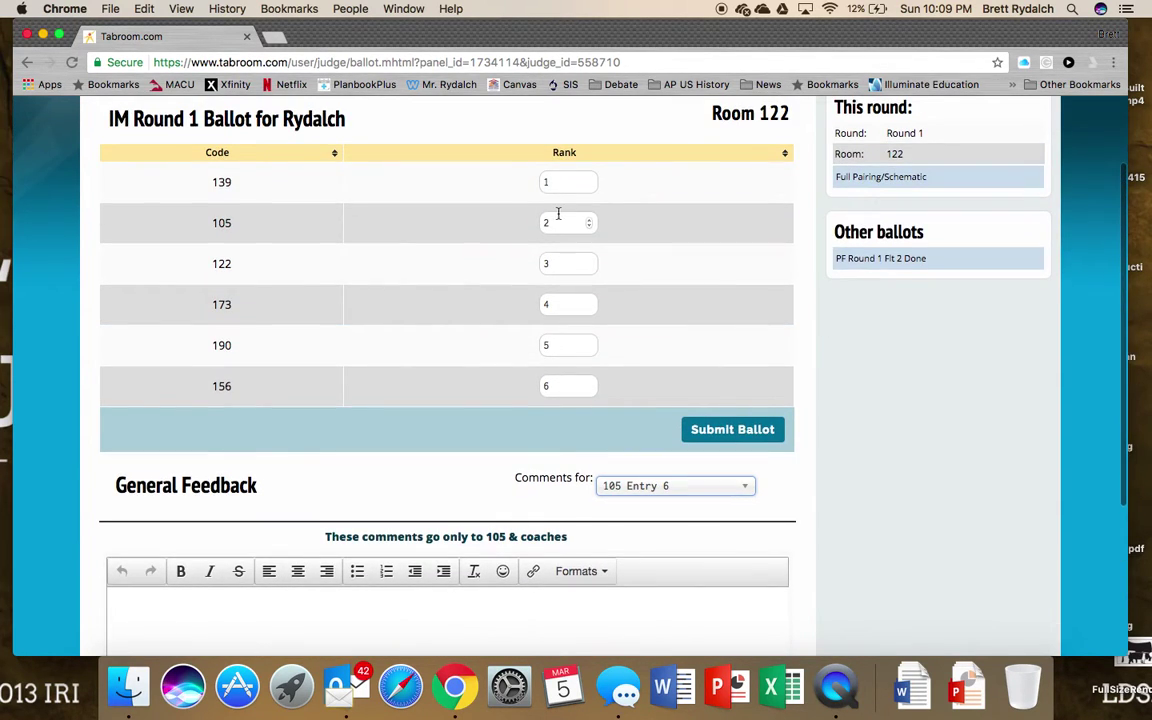
pyautogui.scroll(-4, 858, 507)
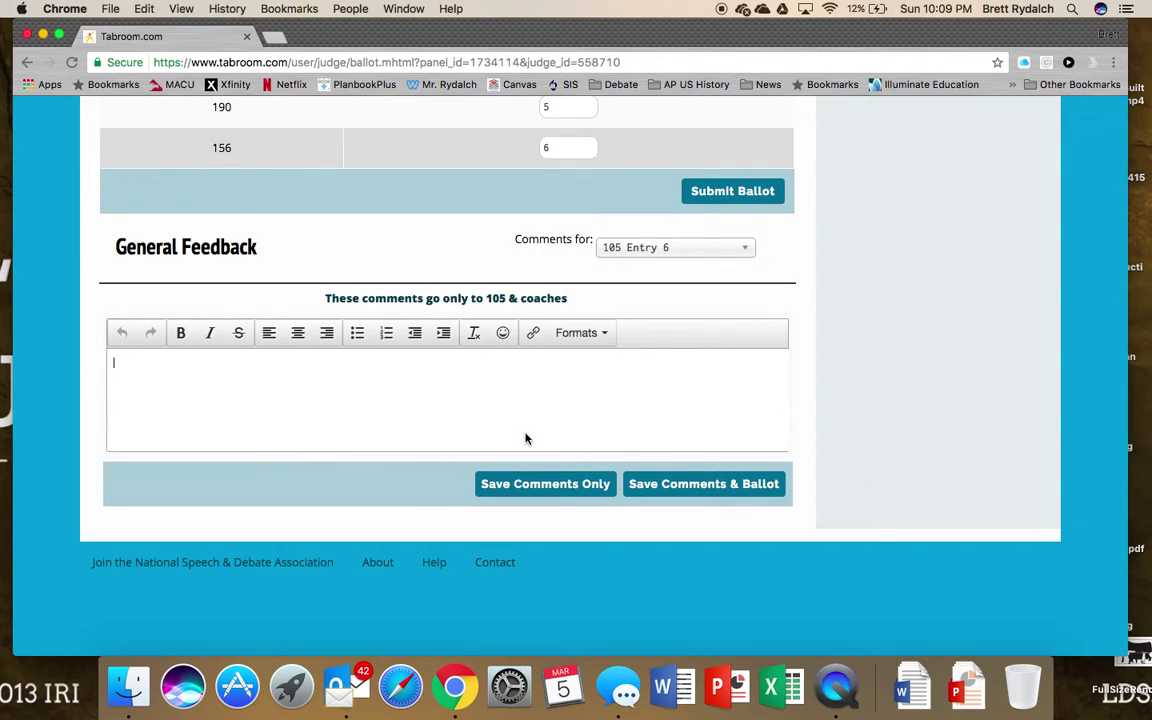
pyautogui.write('Your speech was not lin')
pyautogui.press('BackSpace')
pyautogui.press('BackSpace')
pyautogui.write('ong enough.')
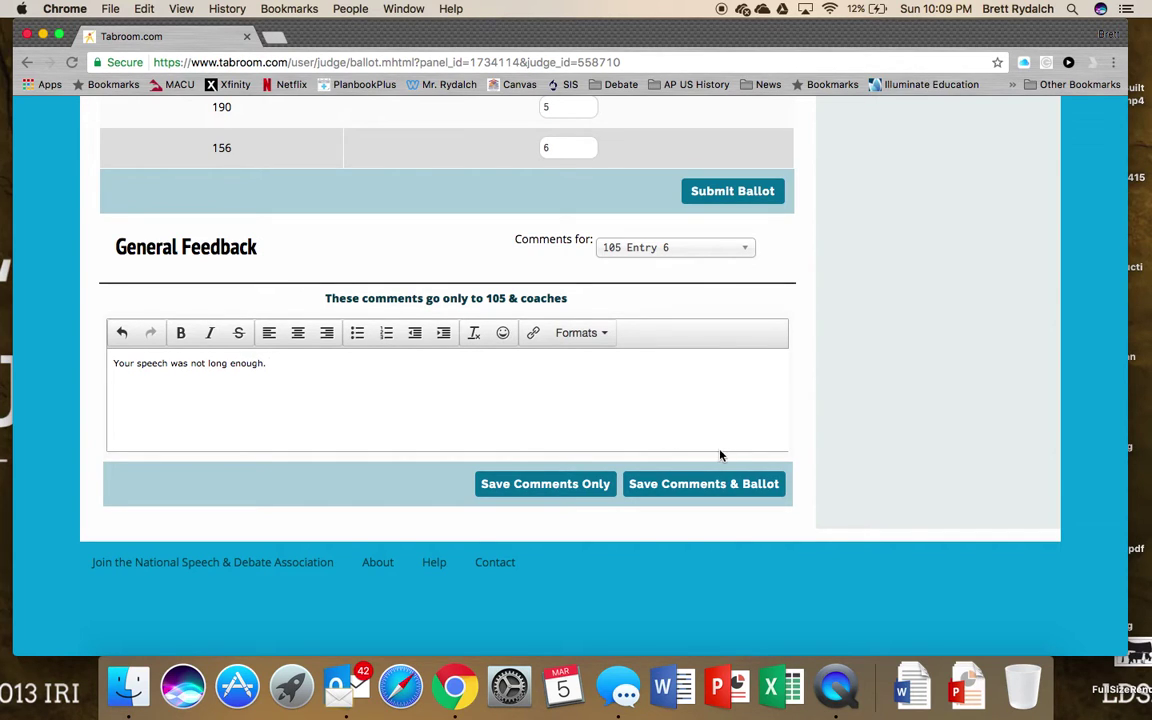
# - Save the comments and ballot, then confirm the 1–6 ranking as correct
pyautogui.click(702, 479)
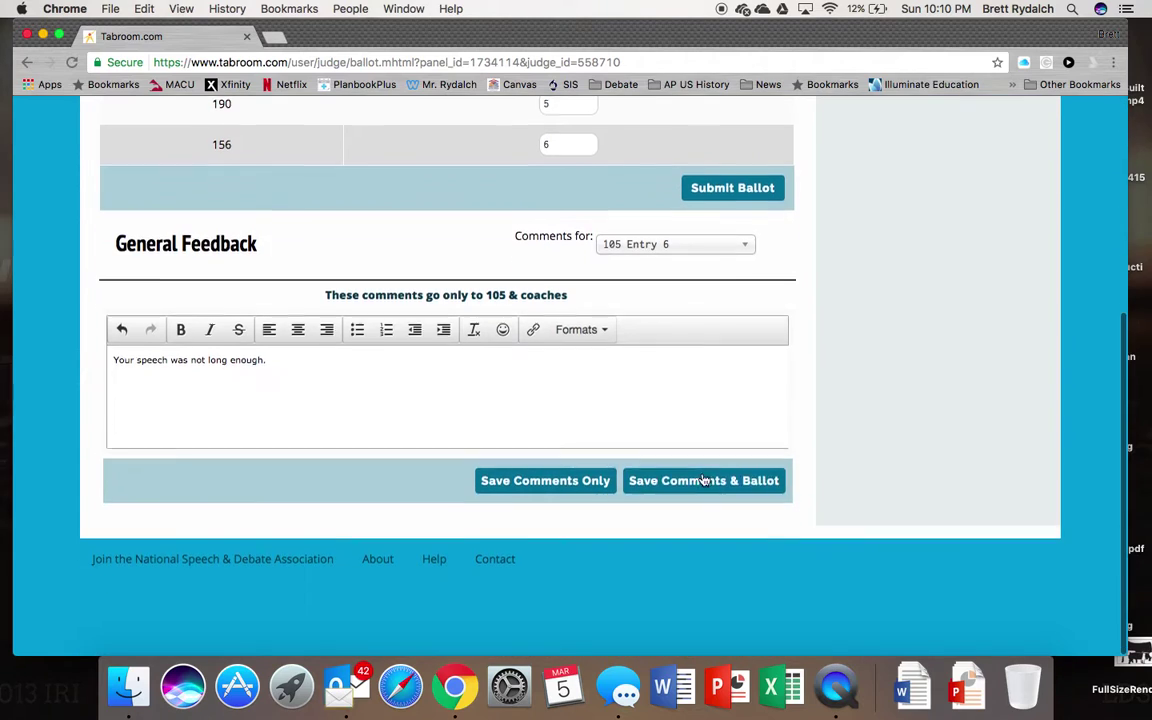
pyautogui.click(700, 481)
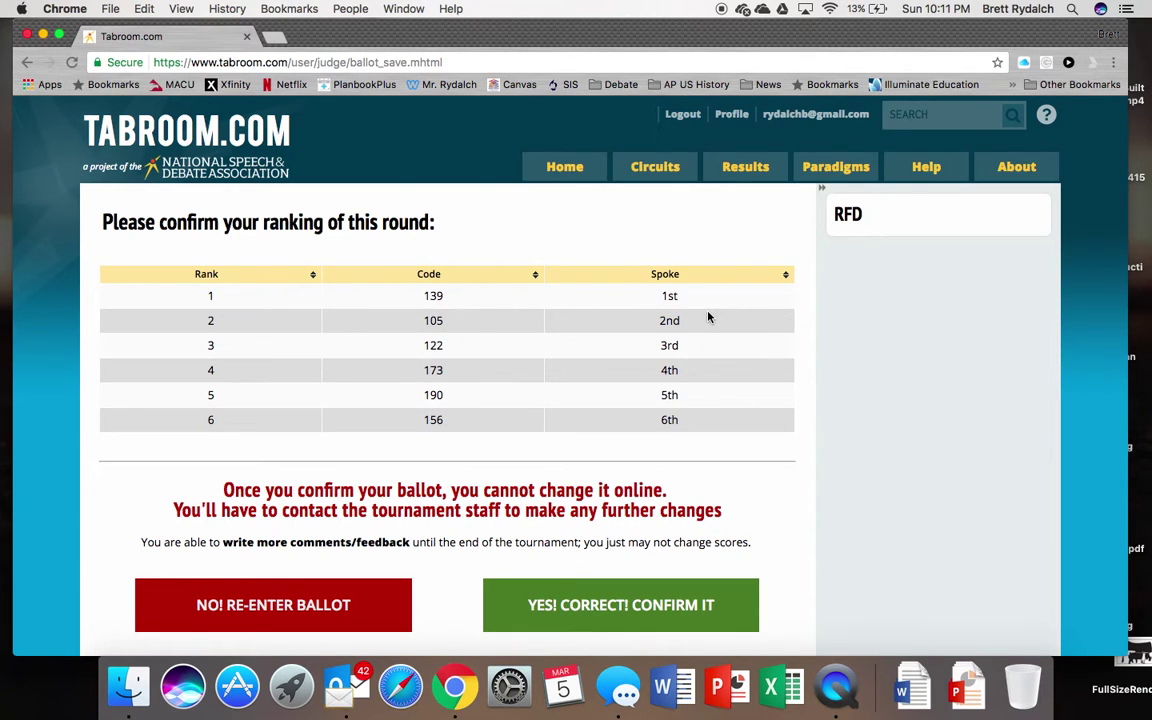
pyautogui.scroll(-3, 709, 317)
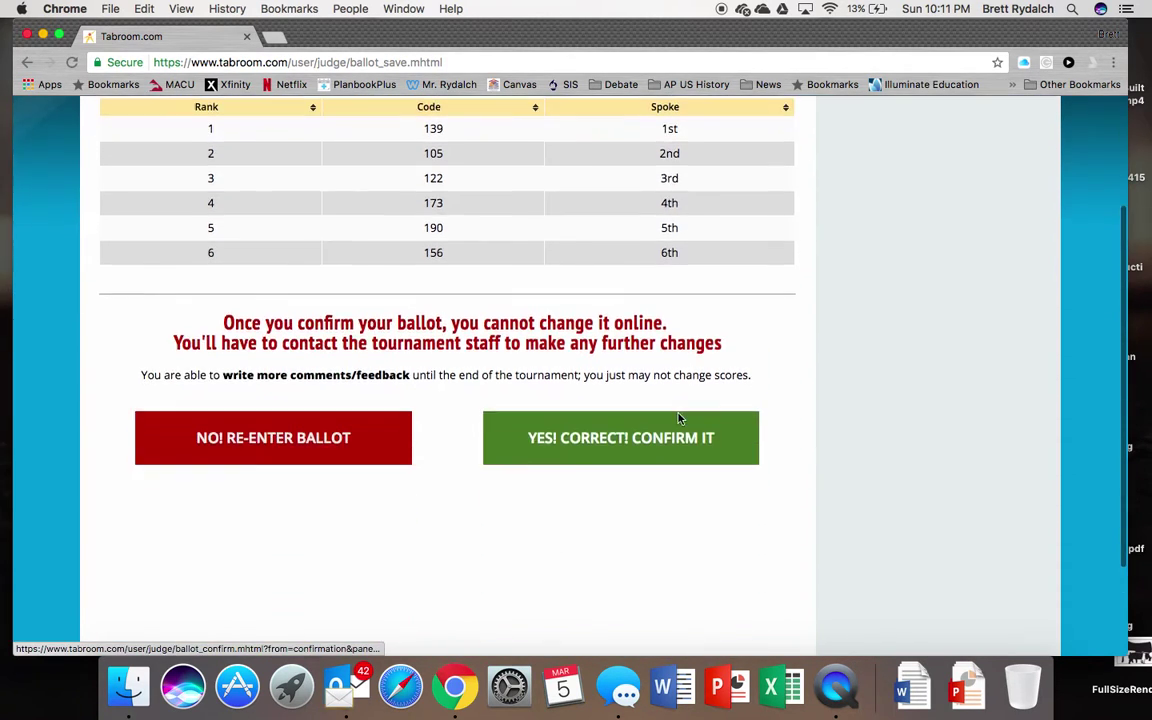
pyautogui.click(655, 453)
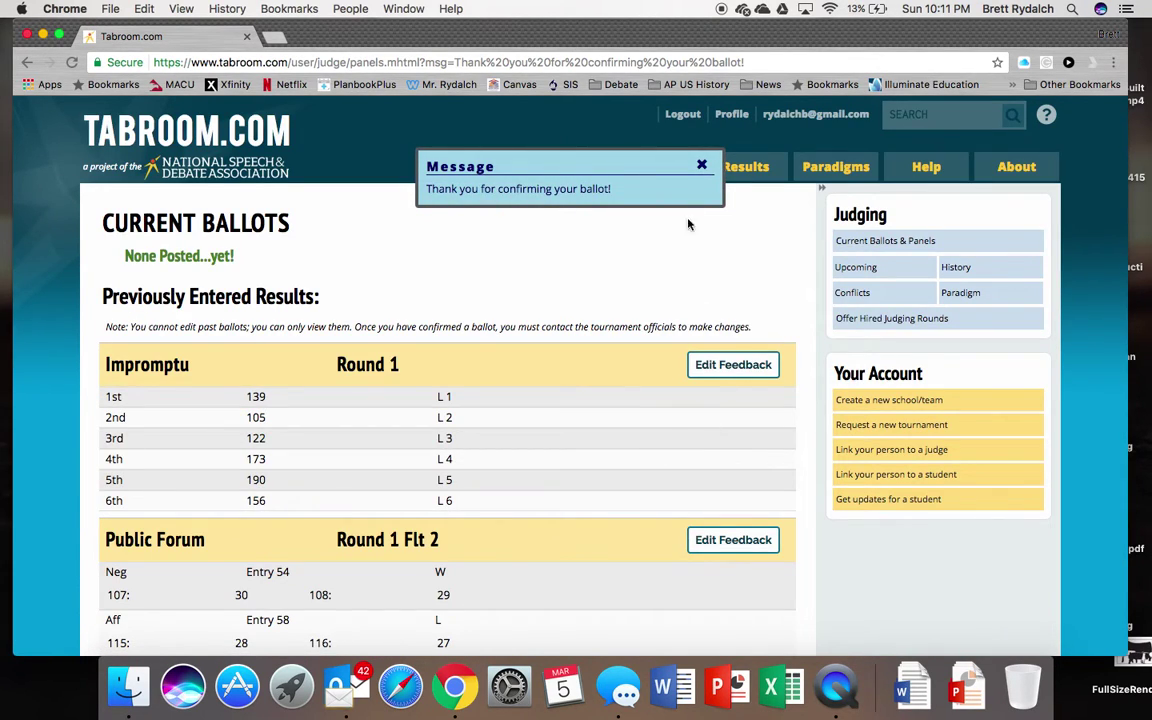
# - Close the thank-you notice and review Impromptu Round 1 under Previously Entered Results
pyautogui.click(701, 165)
pyautogui.scroll(-2, 580, 440)
pyautogui.scroll(-1, 593, 448)
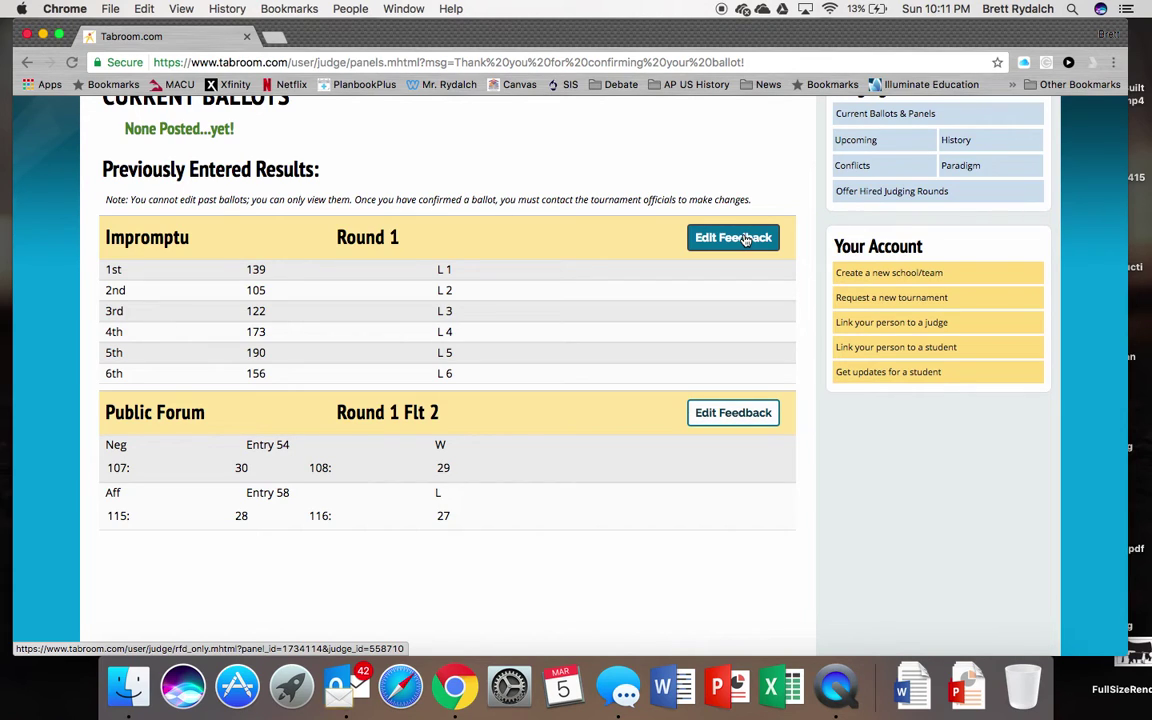
pyautogui.scroll(3, 745, 239)
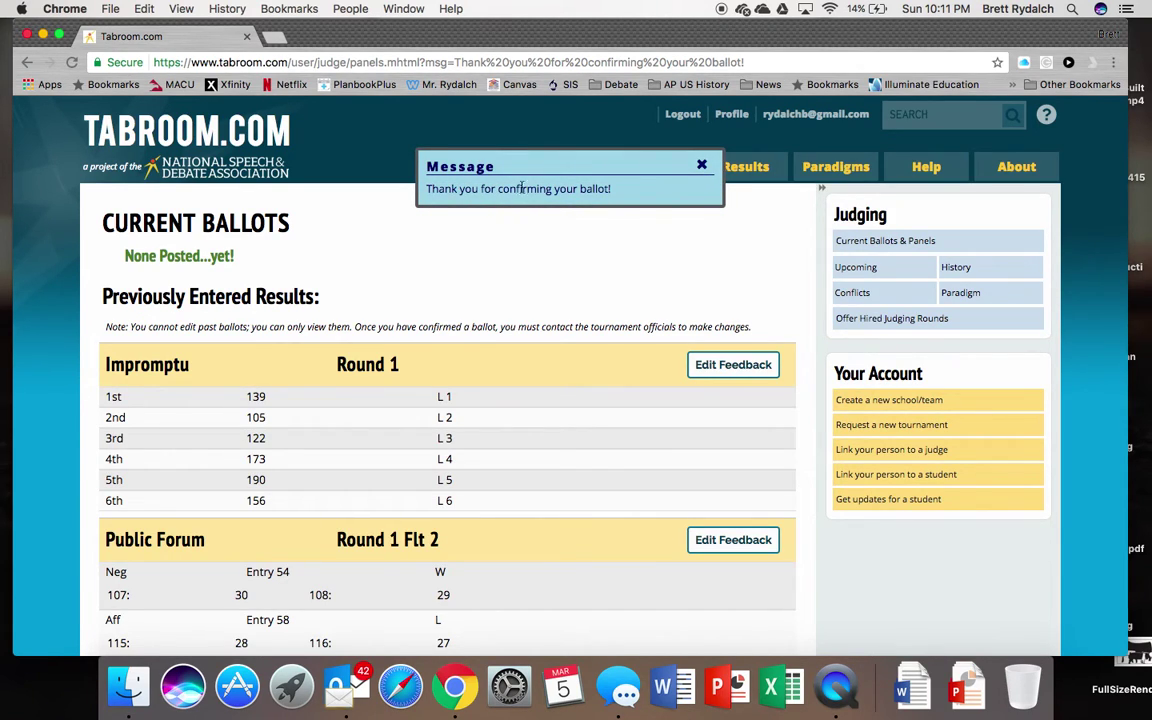
pyautogui.click(702, 165)
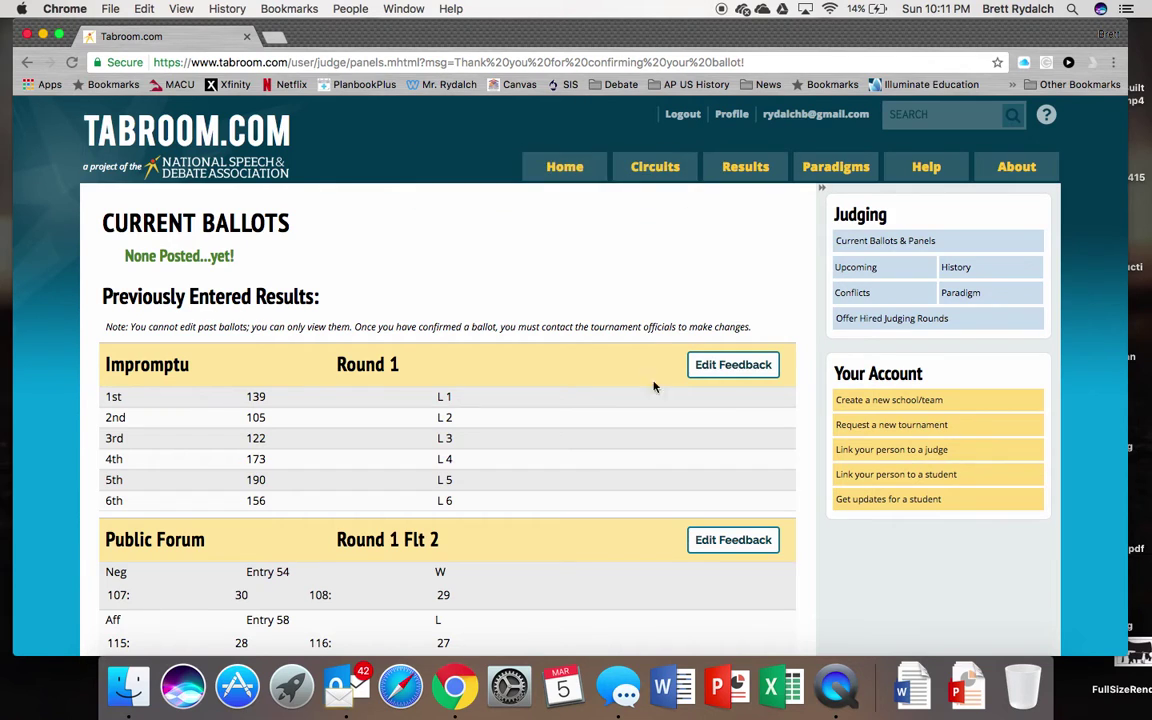
pyautogui.scroll(-5, 661, 404)
pyautogui.scroll(5, 661, 404)
pyautogui.scroll(-2, 661, 404)
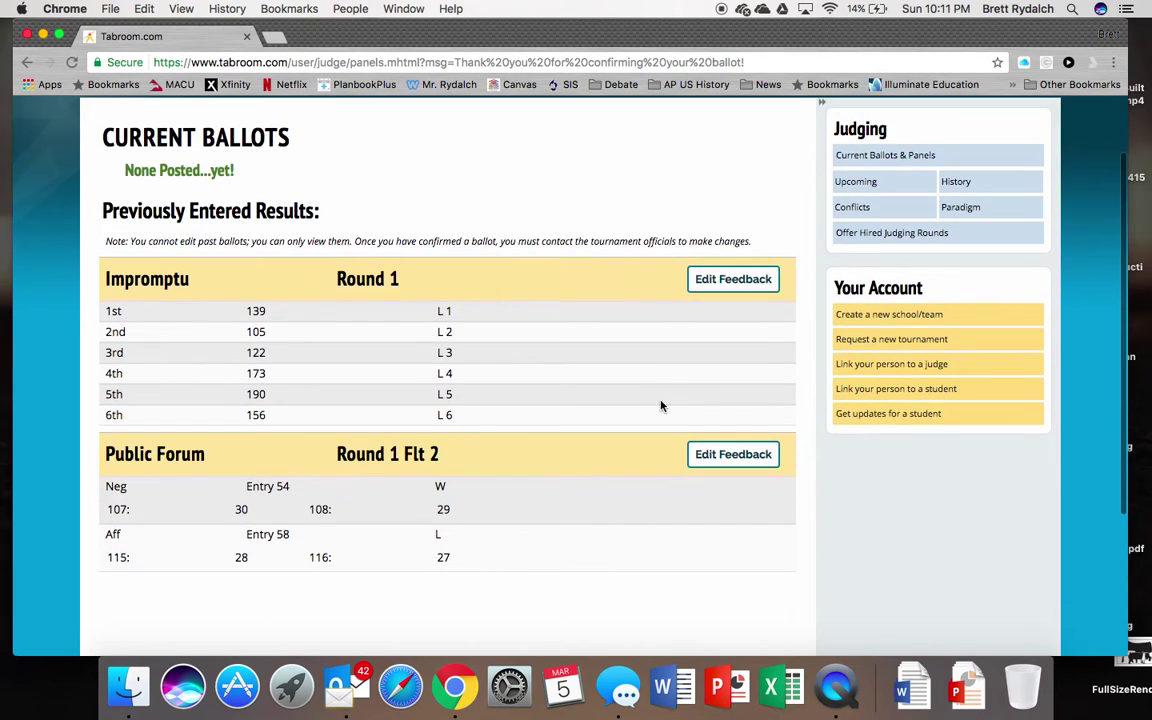
pyautogui.scroll(2, 534, 432)
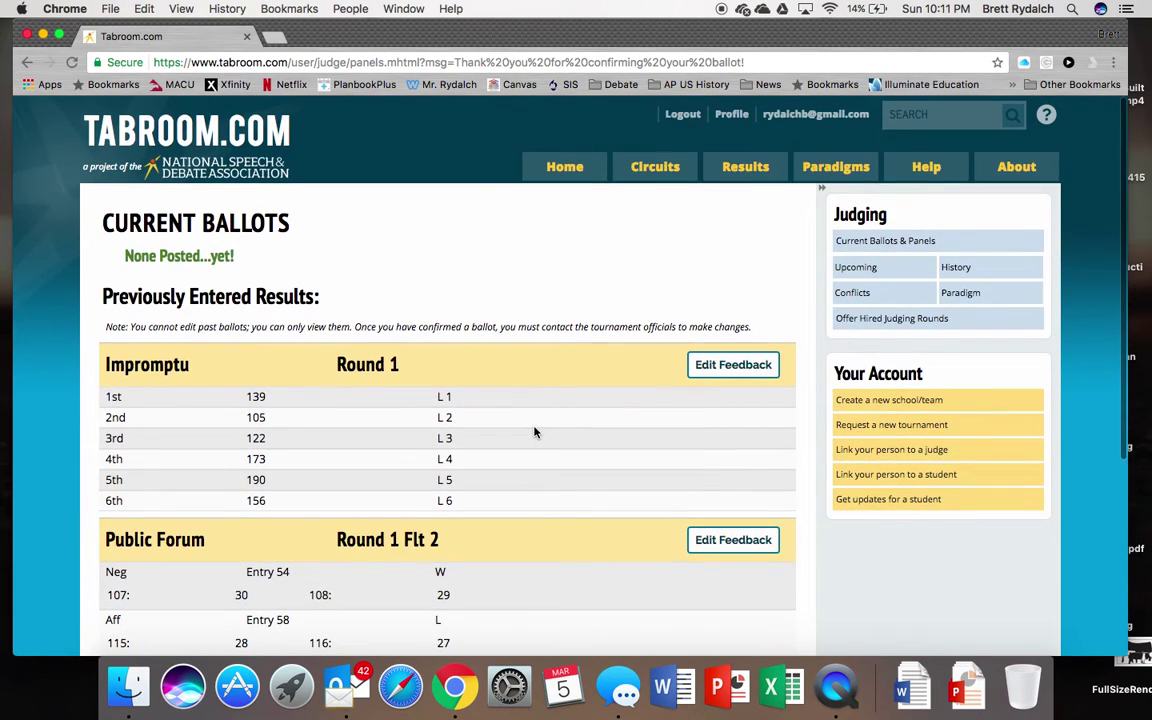